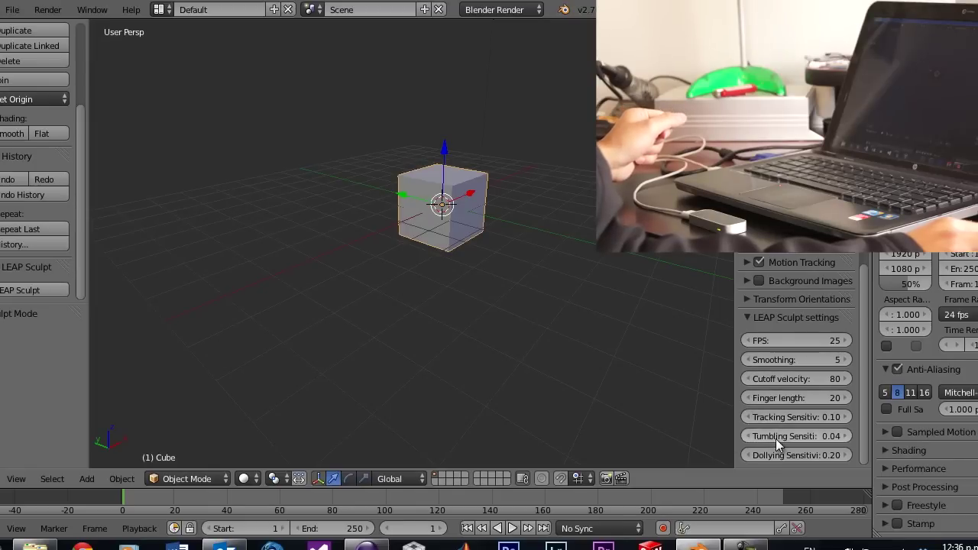
Step: Change LEAP Sculpt Tumbling Sensitivity to 0.02 and start LEAP Sculpt gesture control of the viewport
left_click(776, 439)
type("0.0")
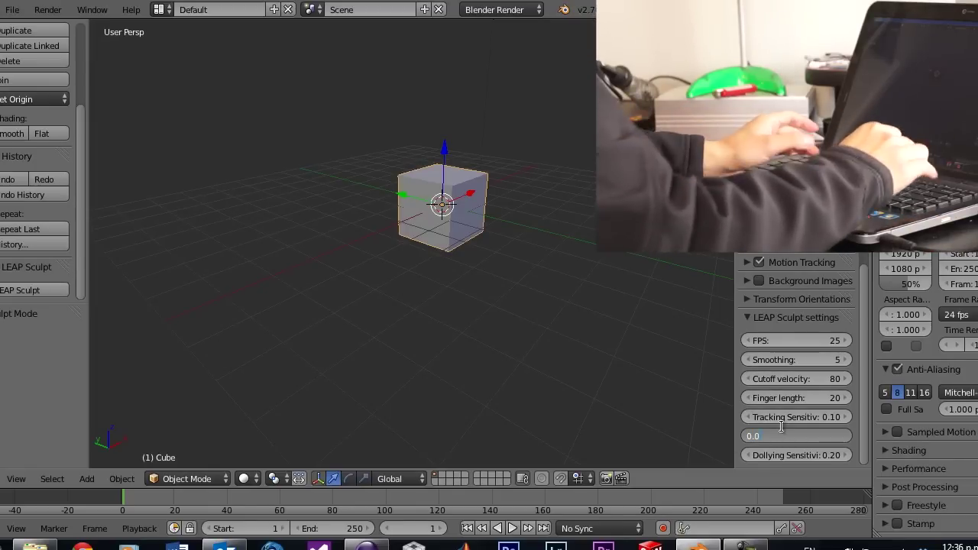
type("2")
key("Return")
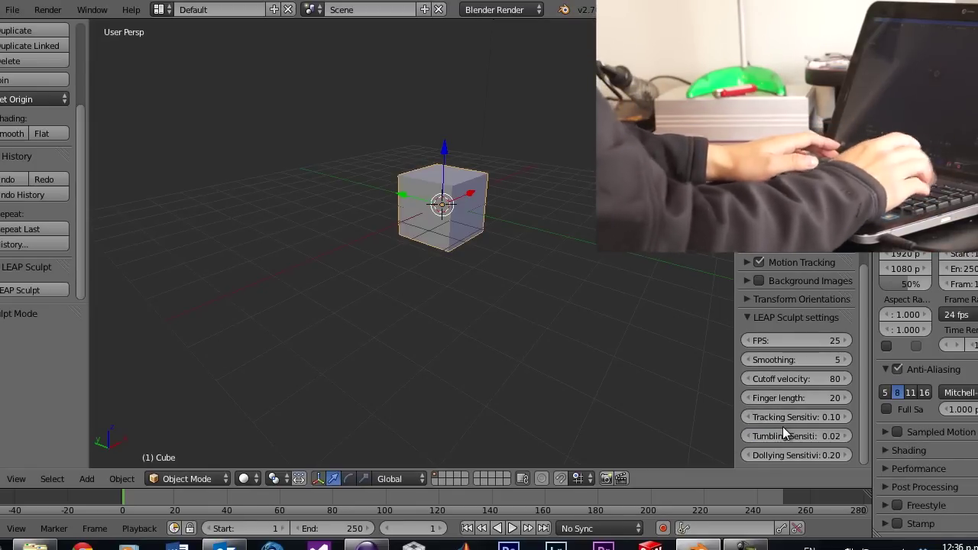
left_click(24, 292)
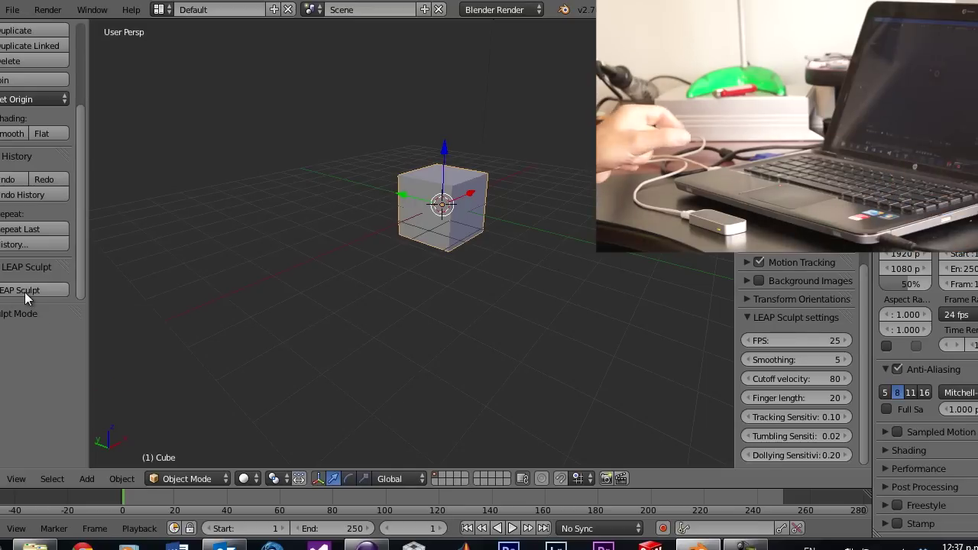